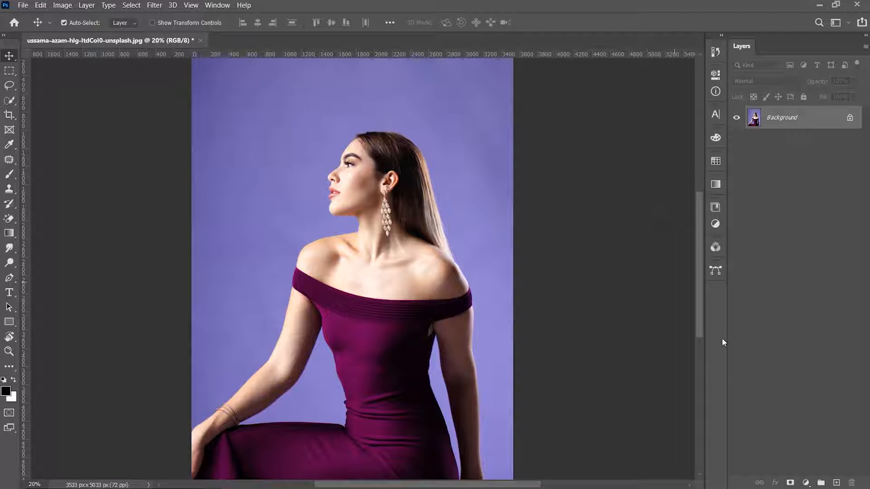
# Step: Add a Hue/Saturation adjustment layer, sample the purple dress to target its Magentas range, and set that range's hue to +110
pyautogui.click(806, 481)
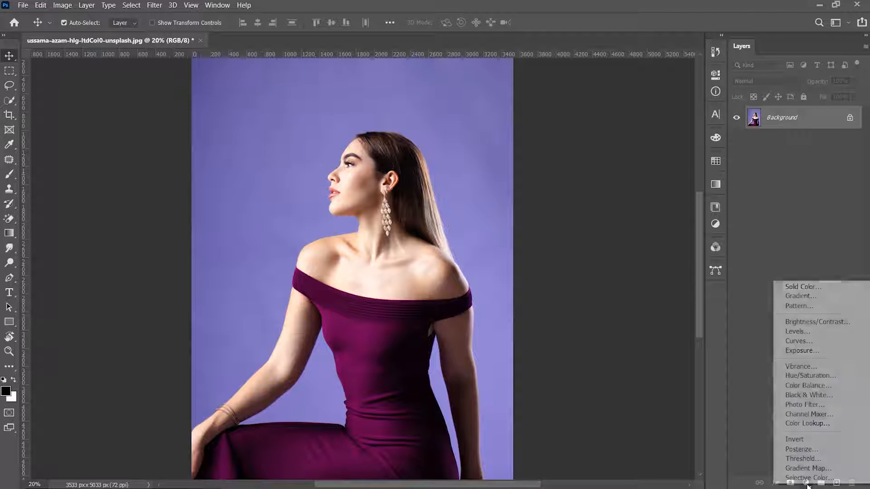
pyautogui.click(808, 376)
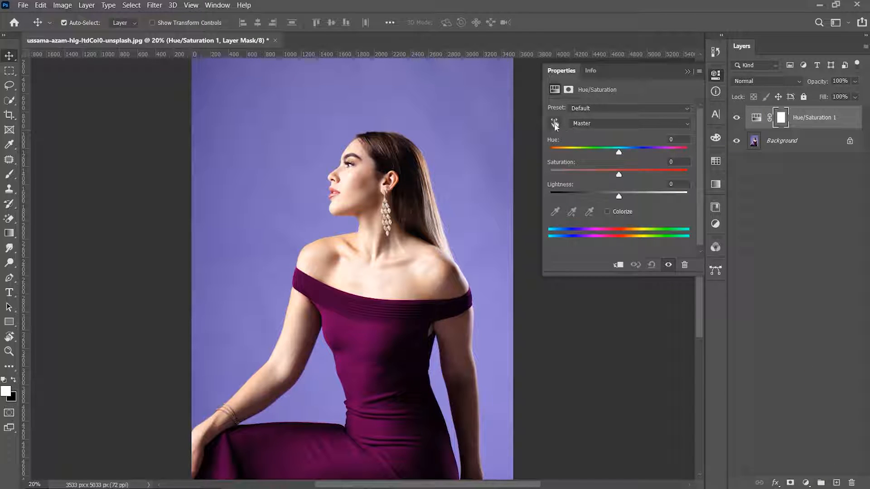
pyautogui.click(555, 126)
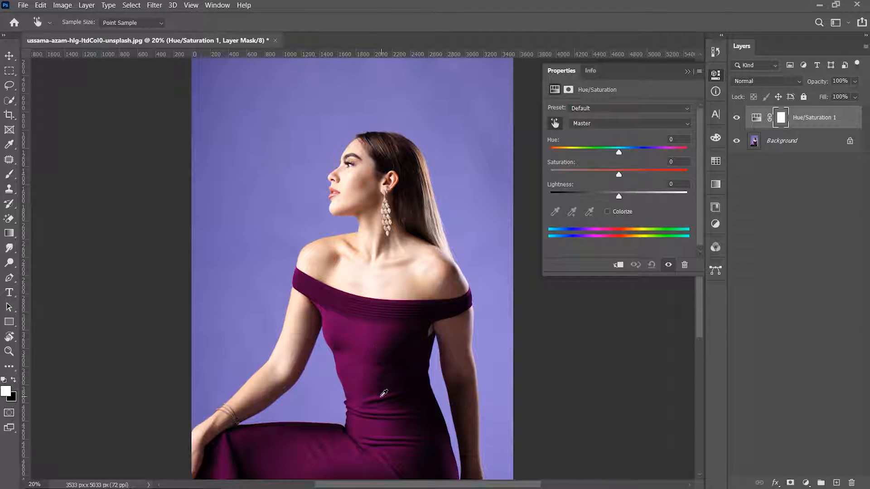
pyautogui.click(386, 307)
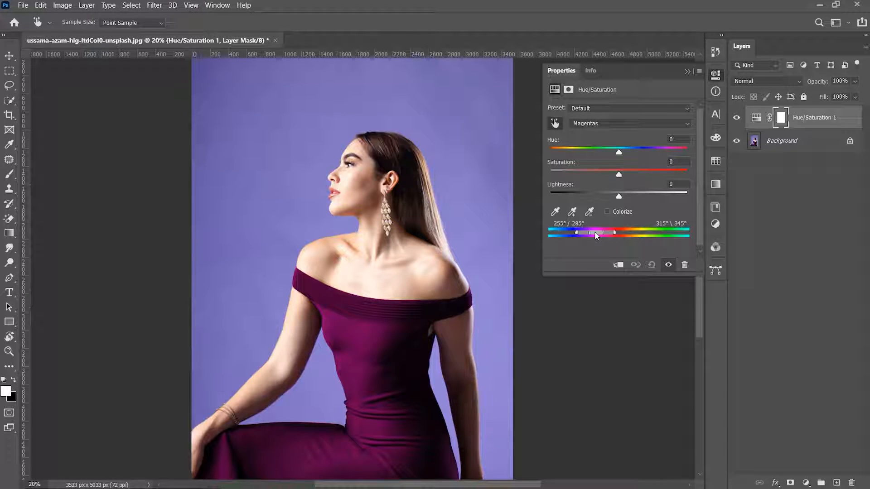
pyautogui.moveTo(619, 151); pyautogui.dragTo(668, 155)
# Step: Examine the recoloured dress edges at the neckline, waist and lap up close, then return the view to 20%
pyautogui.click(9, 351)
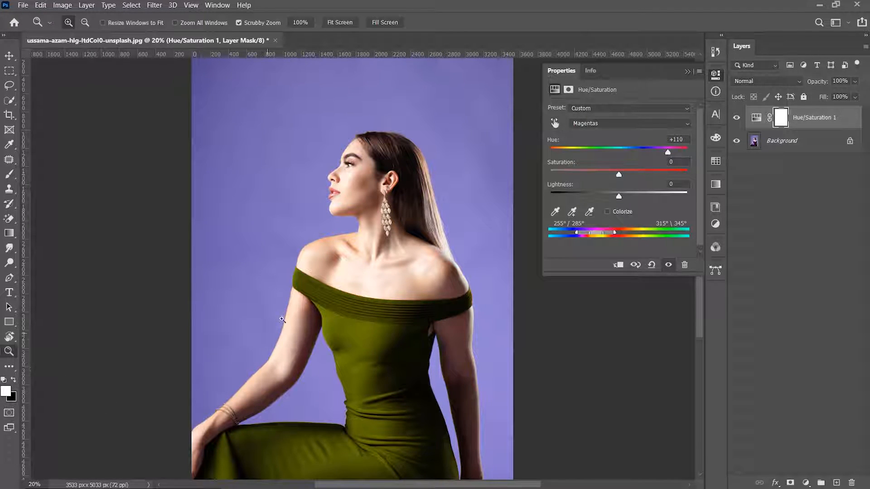
pyautogui.moveTo(370, 298); pyautogui.dragTo(428, 325)
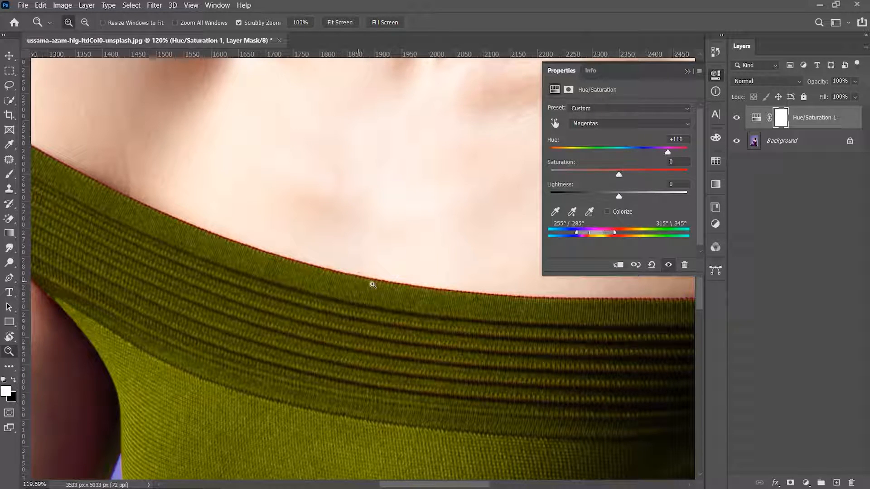
pyautogui.moveTo(482, 359); pyautogui.dragTo(507, 149)
pyautogui.moveTo(349, 385); pyautogui.dragTo(408, 384)
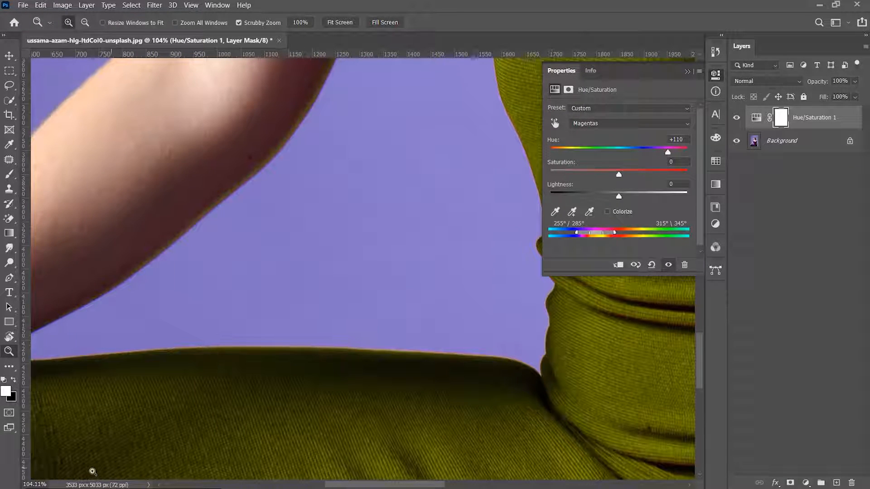
pyautogui.write('20')
pyautogui.press('Return')
pyautogui.scroll(5, 470, 307)
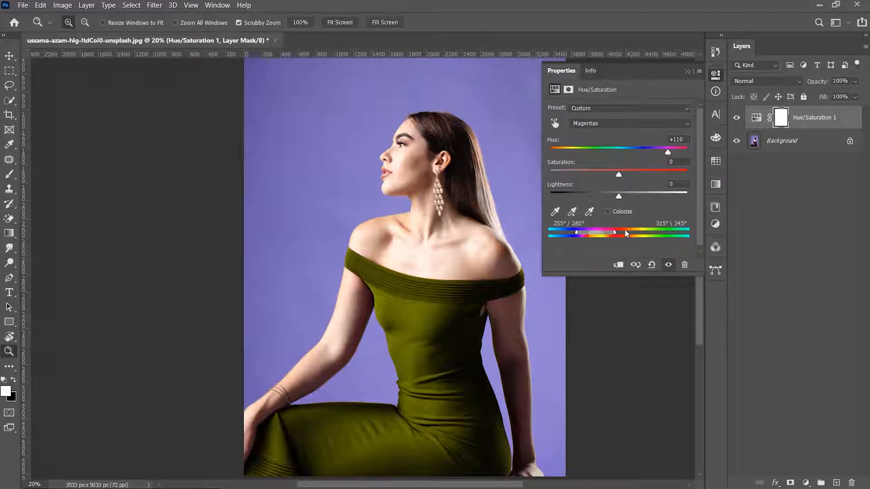
# Step: Extend the adjustment's Magentas range by sampling additional areas along the dress's neckline, sleeves and hem
pyautogui.click(573, 213)
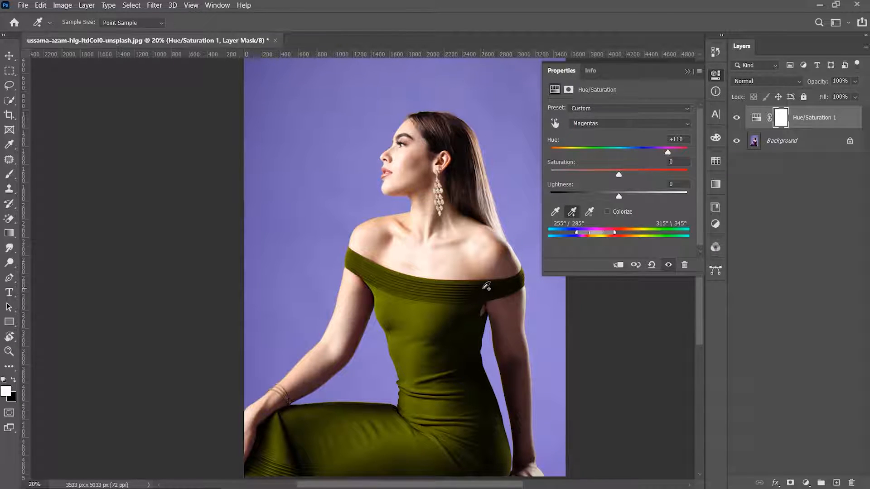
pyautogui.click(470, 291)
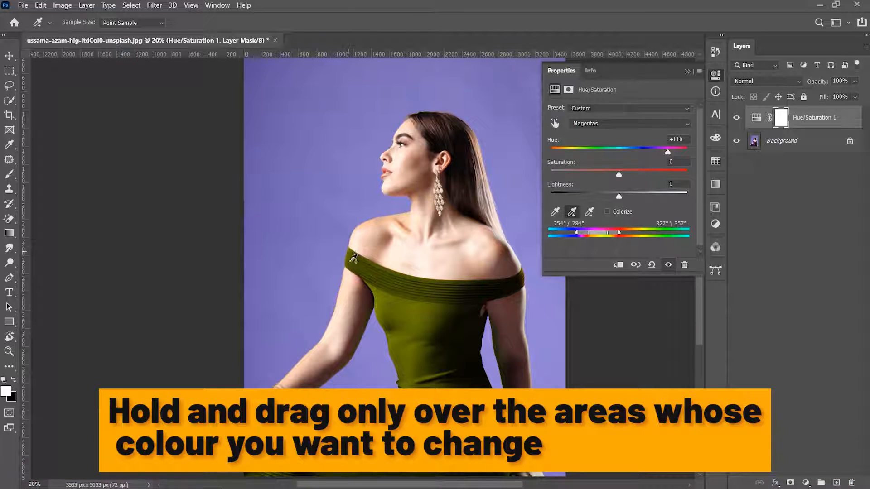
pyautogui.click(359, 253)
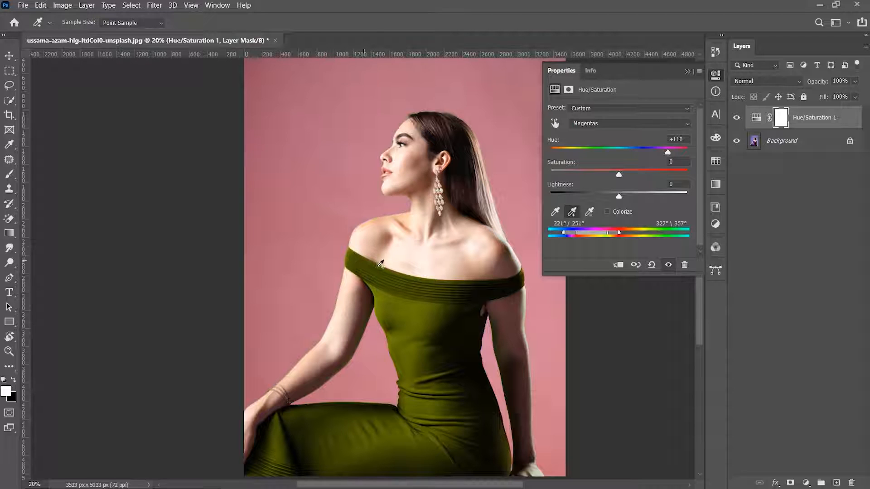
pyautogui.click(388, 267)
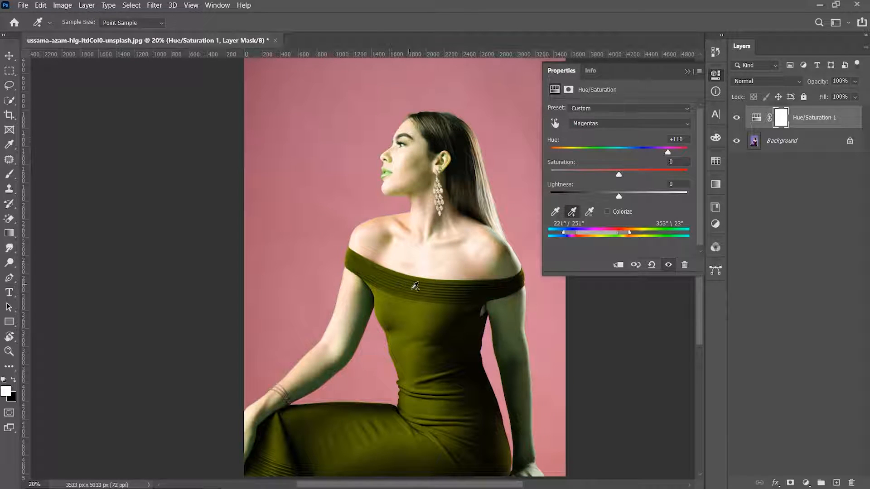
pyautogui.click(382, 263)
pyautogui.click(525, 272)
pyautogui.scroll(-2, 410, 362)
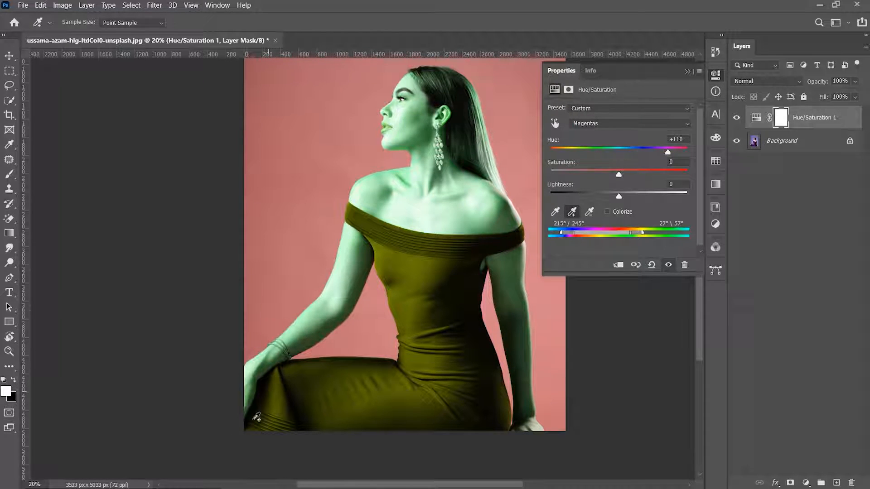
pyautogui.click(287, 414)
pyautogui.click(712, 75)
# Step: Paint black on the adjustment's mask over the woman's cheek with a Hard Round brush sized 81 px
pyautogui.scroll(2, 633, 136)
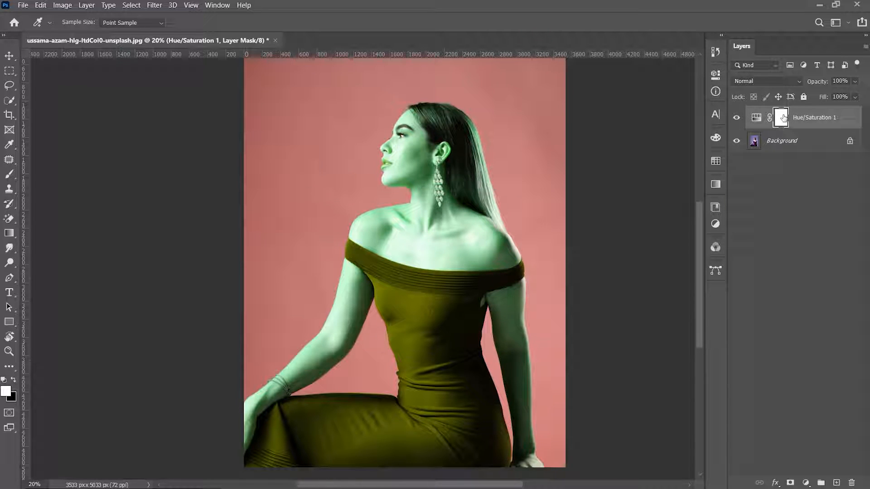
pyautogui.click(8, 174)
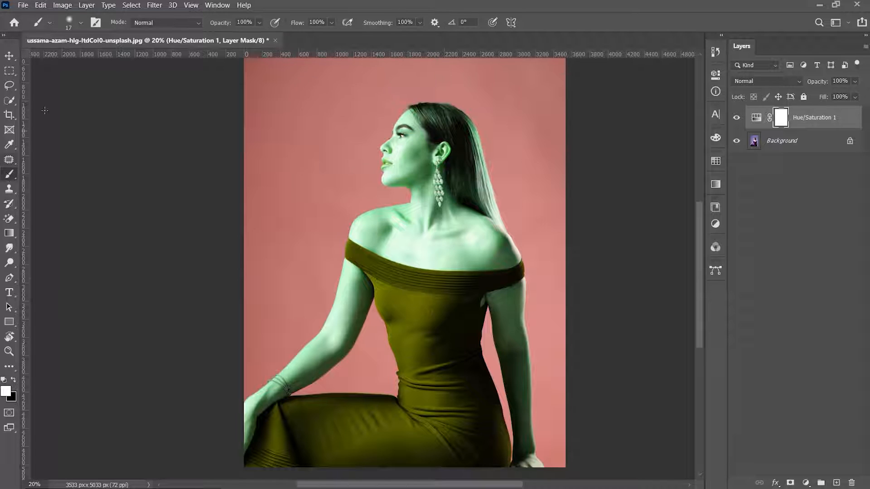
pyautogui.click(84, 24)
pyautogui.click(74, 178)
pyautogui.click(178, 184)
pyautogui.click(14, 382)
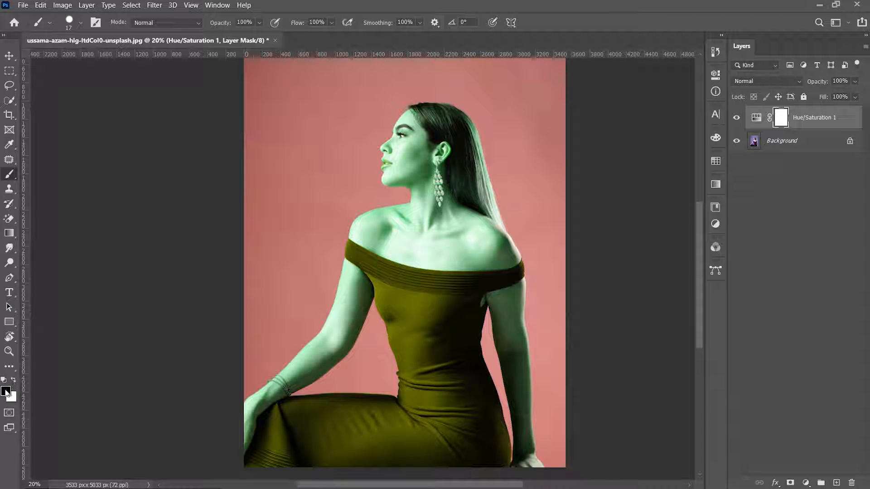
pyautogui.rightClick(462, 198)
pyautogui.moveTo(526, 228); pyautogui.dragTo(550, 230)
pyautogui.moveTo(428, 137); pyautogui.dragTo(414, 149)
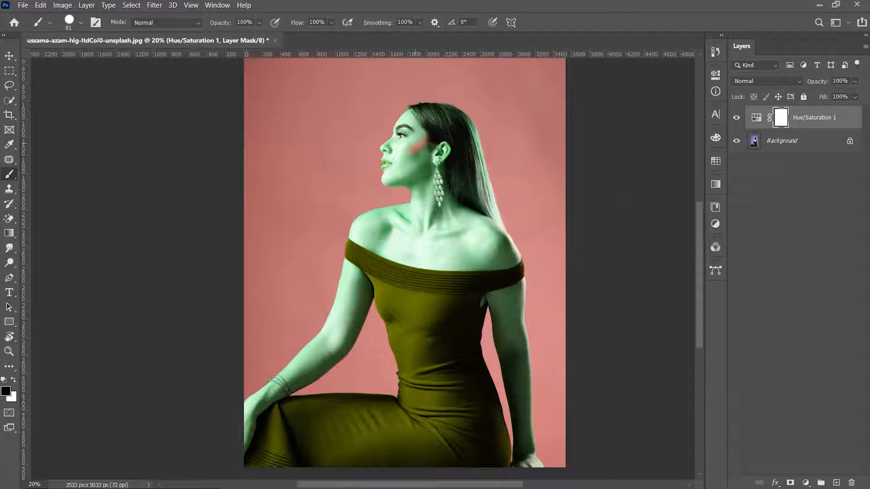
# Step: Enlarge the brush to 275 px and mask the recolouring off the woman's face, ear and neck
pyautogui.rightClick(407, 140)
pyautogui.moveTo(494, 169); pyautogui.dragTo(523, 169)
pyautogui.moveTo(427, 112)
pyautogui.mouseDown()
pyautogui.moveTo(404, 174)
pyautogui.moveTo(364, 175)
pyautogui.mouseUp()
pyautogui.moveTo(443, 144); pyautogui.dragTo(448, 196)
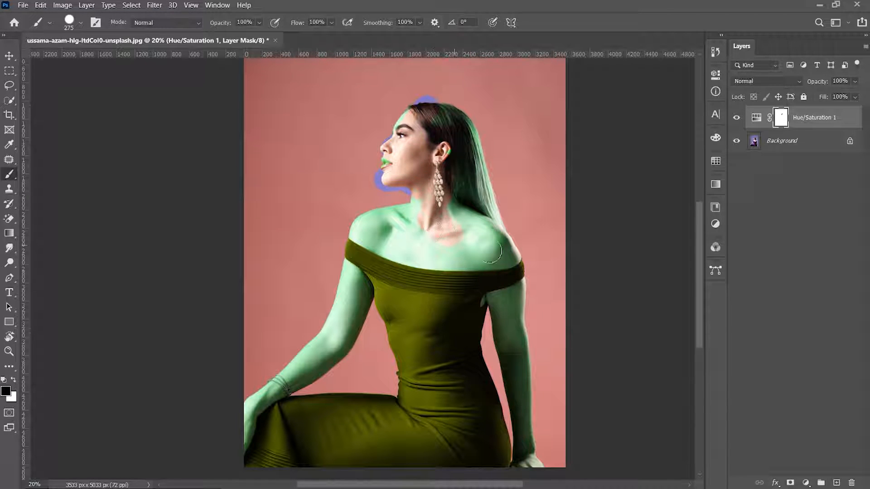
pyautogui.moveTo(444, 226); pyautogui.dragTo(431, 217)
# Step: Select the background around the woman and paint it black on the mask with a 5000 px brush
pyautogui.press('w')
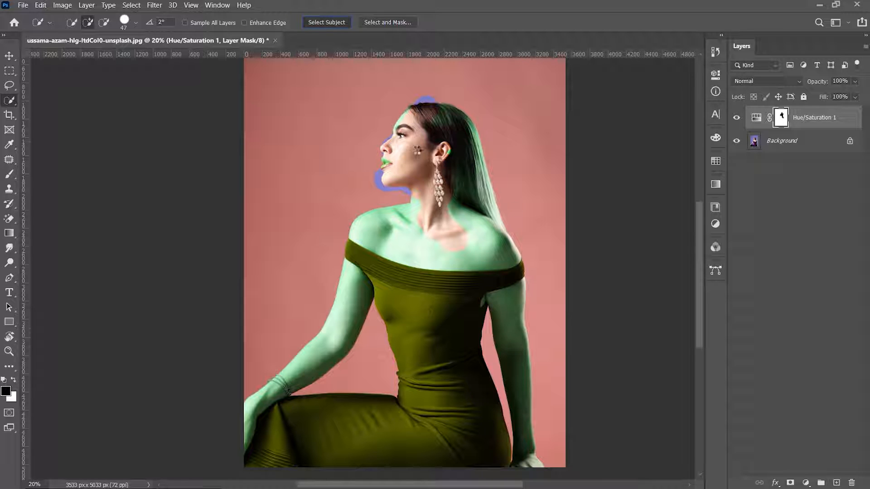
pyautogui.rightClick(501, 151)
pyautogui.click(516, 168)
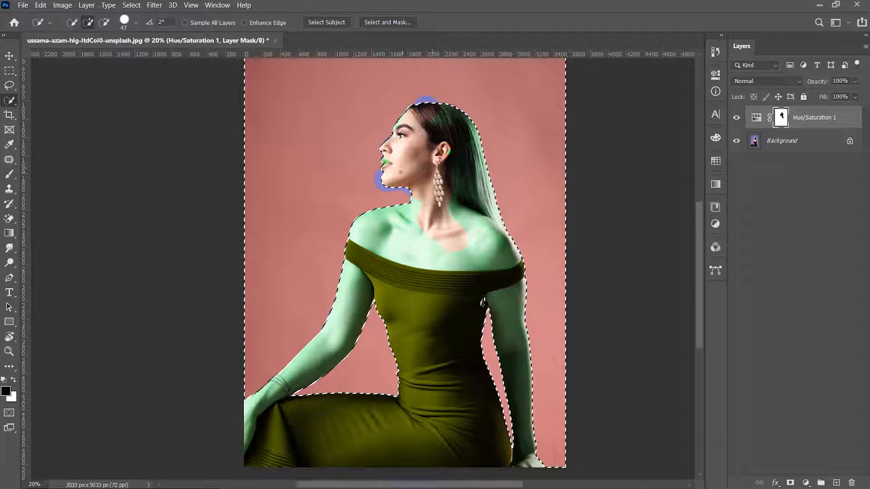
pyautogui.click(9, 178)
pyautogui.rightClick(287, 165)
pyautogui.moveTo(400, 192)
pyautogui.mouseDown()
pyautogui.moveTo(416, 193)
pyautogui.moveTo(399, 213)
pyautogui.moveTo(581, 282)
pyautogui.mouseUp()
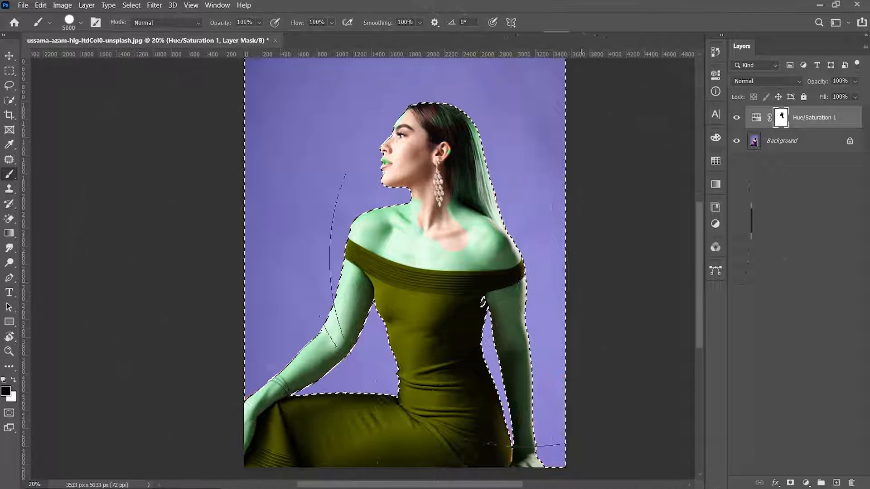
# Step: Replace the background selection with one of the head, hair and shoulders, and paint that area black on the mask
pyautogui.scroll(3, 388, 97)
pyautogui.press('w')
pyautogui.rightClick(524, 252)
pyautogui.click(547, 256)
pyautogui.moveTo(426, 294)
pyautogui.mouseDown()
pyautogui.moveTo(467, 277)
pyautogui.moveTo(494, 227)
pyautogui.moveTo(463, 183)
pyautogui.mouseUp()
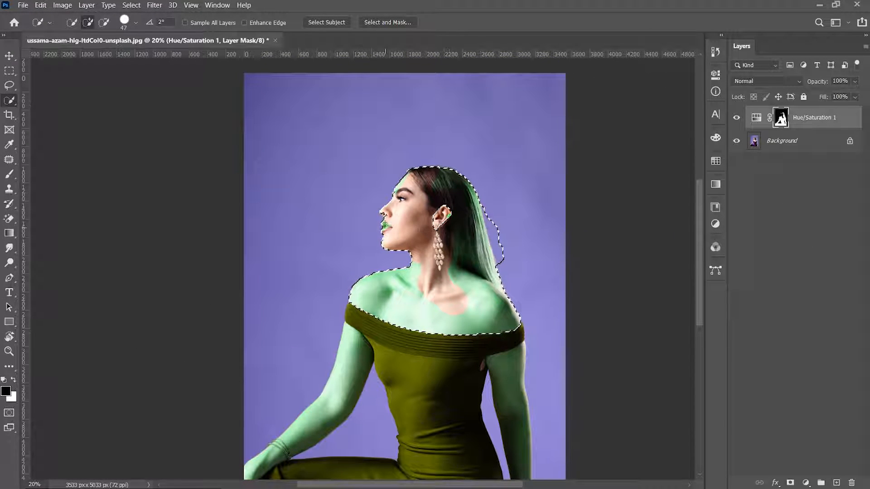
pyautogui.click(8, 174)
pyautogui.click(389, 272)
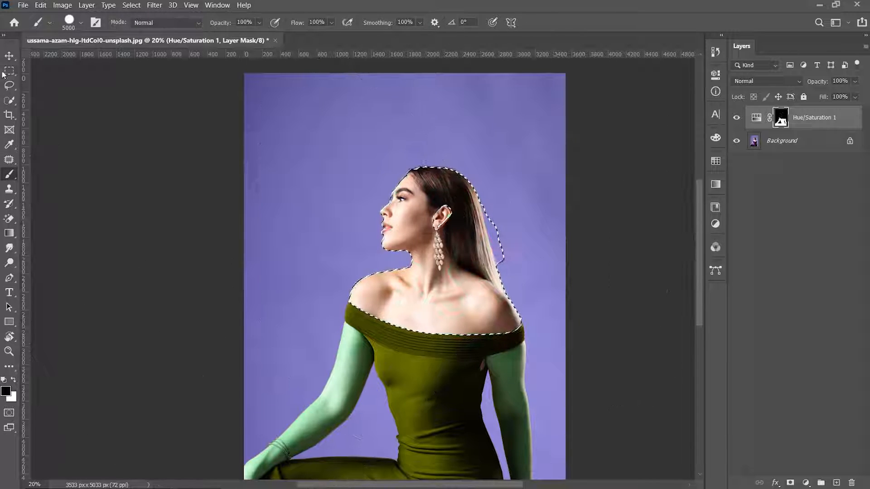
# Step: Select both arms instead of the head and shoulders, paint them black on the mask, and clear the selection
pyautogui.click(8, 100)
pyautogui.rightClick(393, 225)
pyautogui.click(407, 230)
pyautogui.scroll(-3, 407, 230)
pyautogui.moveTo(354, 285)
pyautogui.mouseDown()
pyautogui.moveTo(255, 397)
pyautogui.moveTo(250, 426)
pyautogui.mouseUp()
pyautogui.moveTo(506, 304)
pyautogui.mouseDown()
pyautogui.moveTo(542, 456)
pyautogui.moveTo(527, 288)
pyautogui.mouseUp()
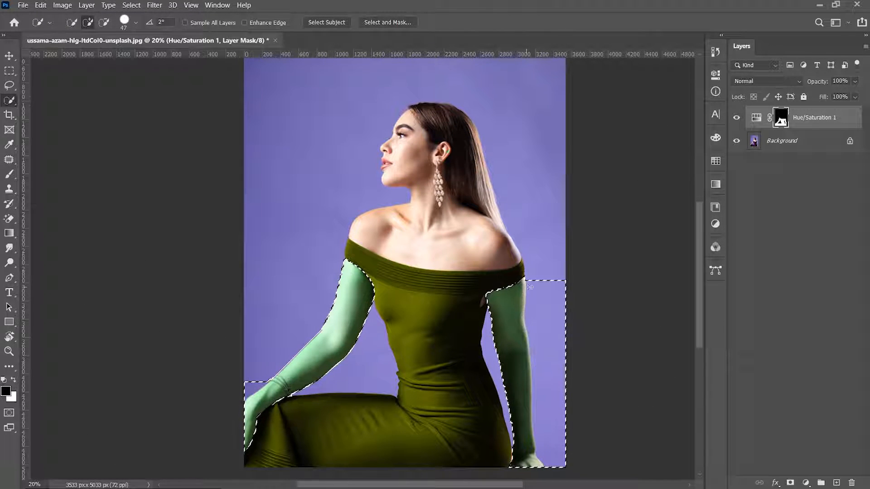
pyautogui.click(9, 174)
pyautogui.moveTo(347, 295); pyautogui.dragTo(518, 319)
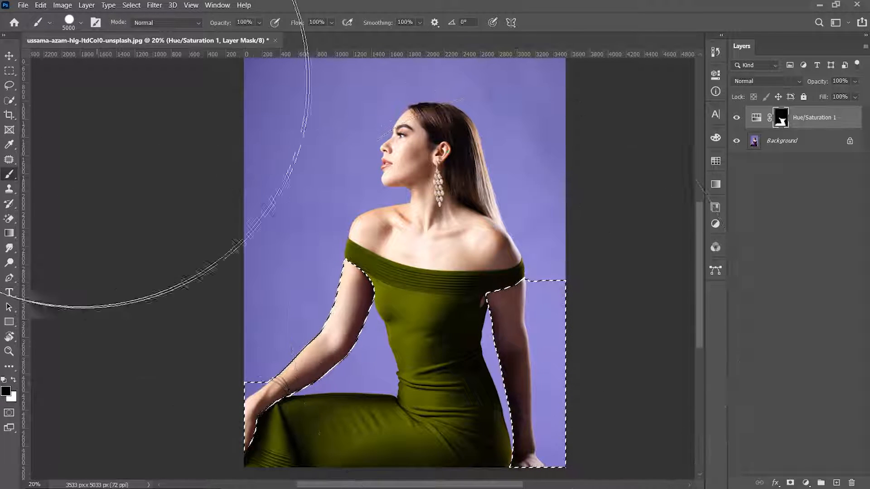
pyautogui.click(8, 100)
pyautogui.rightClick(529, 92)
pyautogui.click(544, 95)
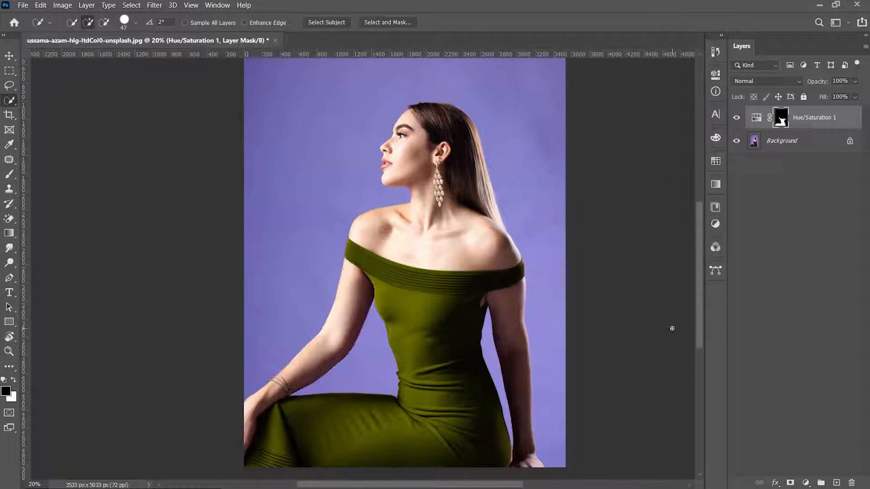
# Step: Inspect the masked face, hair, earring and shoulders up close for leftover recolouring
pyautogui.click(9, 174)
pyautogui.hotkey('ctrl', '+')
pyautogui.hotkey('ctrl', '+')
pyautogui.hotkey('ctrl', '+')
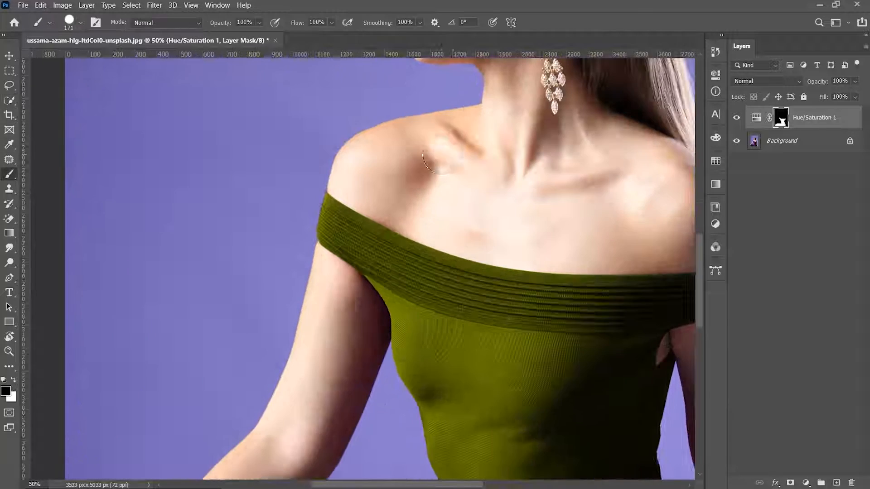
pyautogui.scroll(6, 445, 159)
pyautogui.hscroll(3, 417, 167)
pyautogui.hotkey('ctrl', '+')
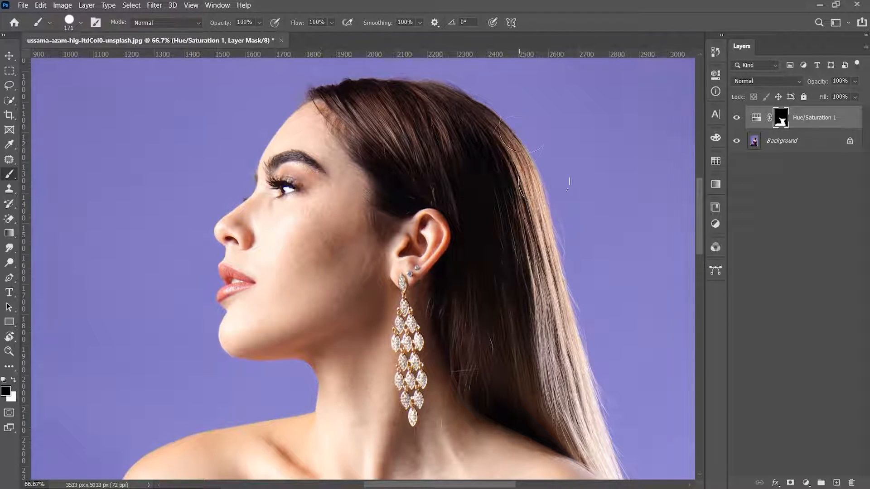
pyautogui.scroll(2, 485, 154)
pyautogui.scroll(-10, 237, 217)
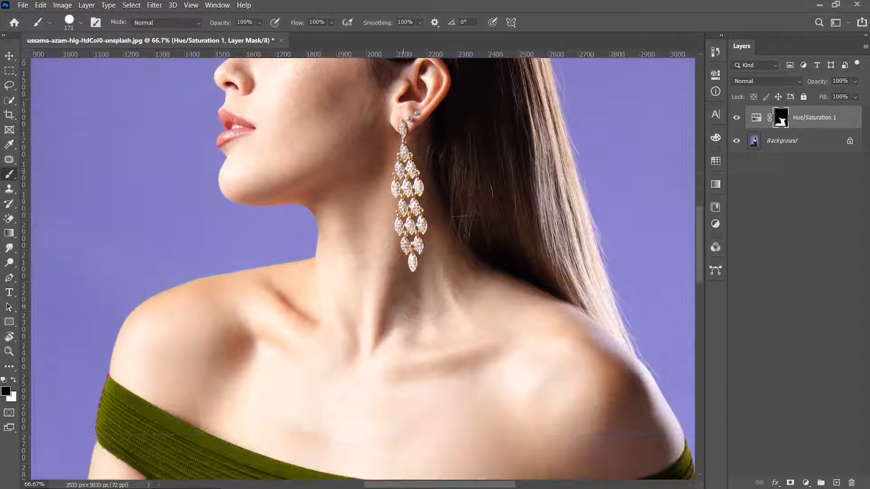
# Step: Paint white on the mask with a 14 px brush along the purple fringe at the sleeve's outer edge
pyautogui.scroll(-9, 81, 290)
pyautogui.hscroll(-3, 82, 289)
pyautogui.hotkey('ctrl', '+')
pyautogui.hotkey('ctrl', '+')
pyautogui.hscroll(-6, 97, 270)
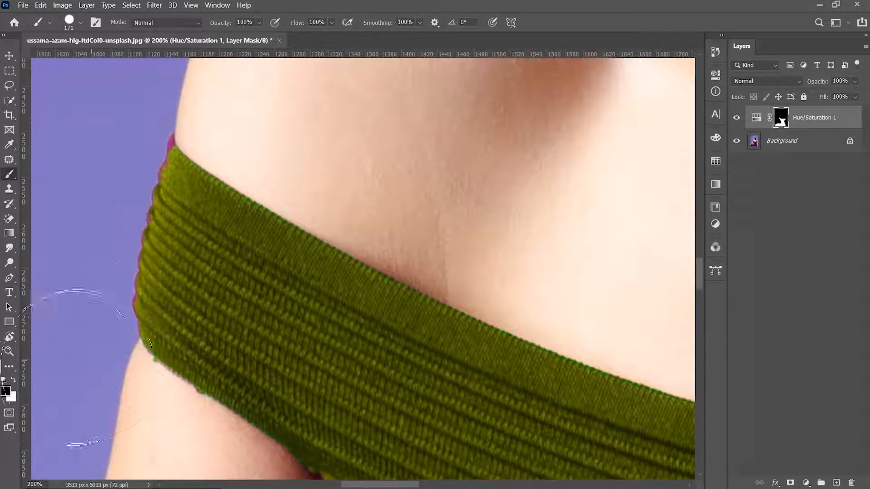
pyautogui.click(13, 379)
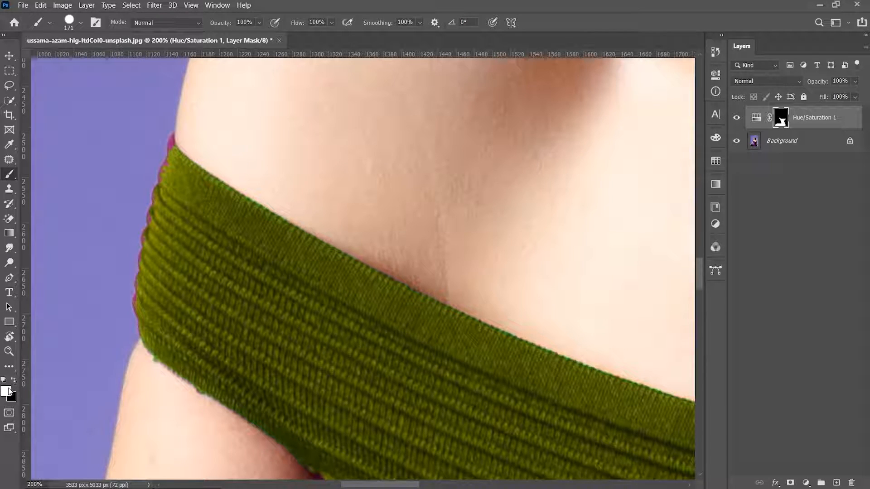
pyautogui.rightClick(248, 273)
pyautogui.moveTo(334, 301); pyautogui.dragTo(311, 301)
pyautogui.click(169, 164)
pyautogui.moveTo(174, 163)
pyautogui.mouseDown()
pyautogui.moveTo(163, 212)
pyautogui.moveTo(158, 196)
pyautogui.moveTo(153, 220)
pyautogui.mouseUp()
# Step: Switch to the Soft Round brush and paint the remaining purple at the sleeve's upper tip and outer edge into the mask
pyautogui.click(80, 23)
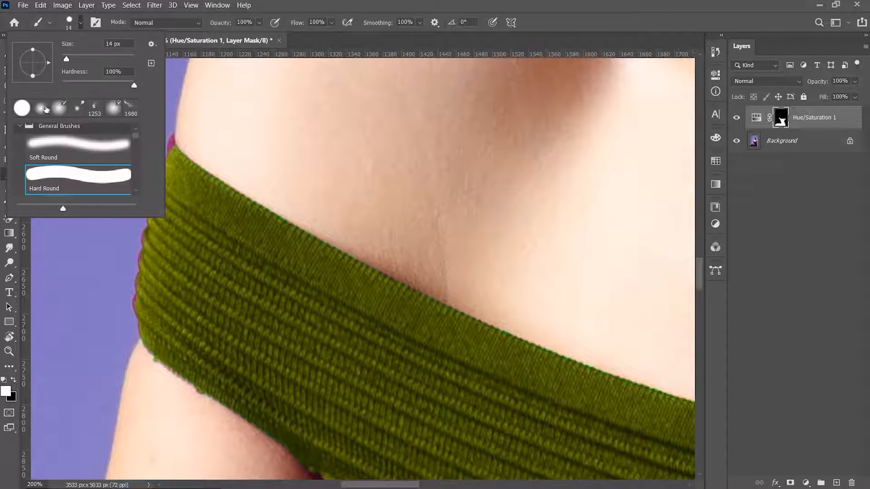
pyautogui.click(50, 141)
pyautogui.click(173, 177)
pyautogui.moveTo(173, 140)
pyautogui.mouseDown()
pyautogui.moveTo(170, 168)
pyautogui.moveTo(174, 145)
pyautogui.mouseUp()
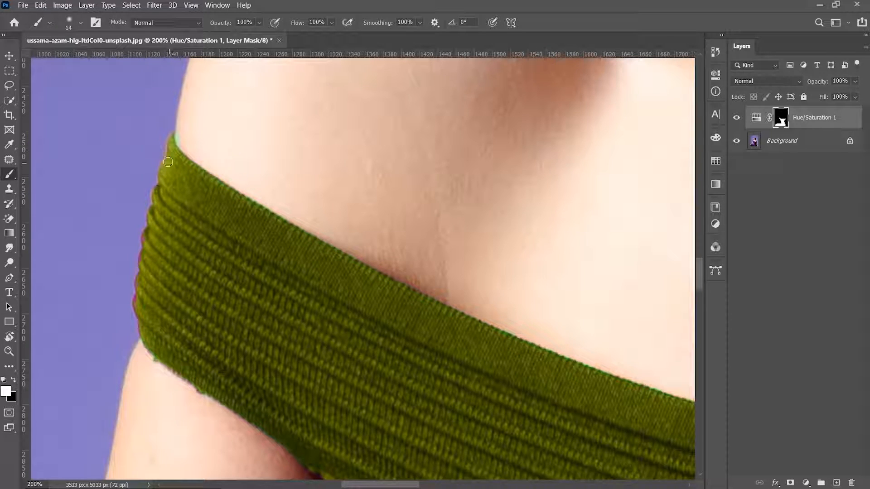
pyautogui.scroll(-2, 168, 163)
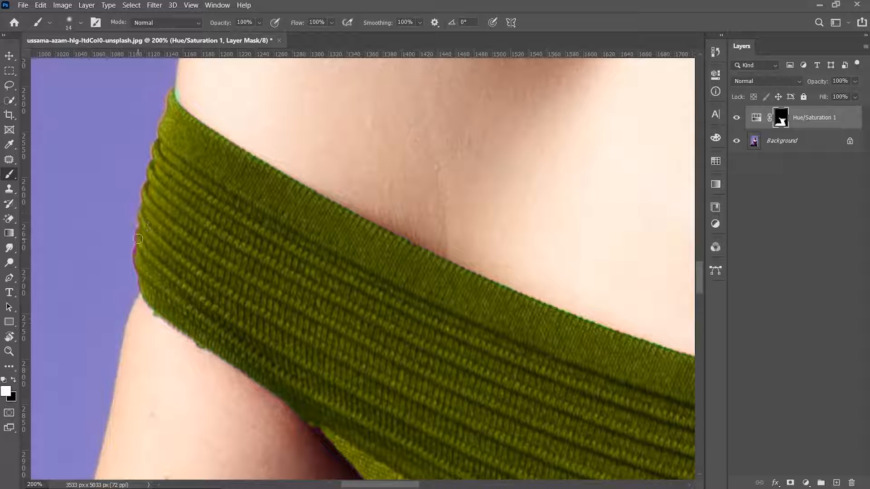
pyautogui.scroll(2, 197, 226)
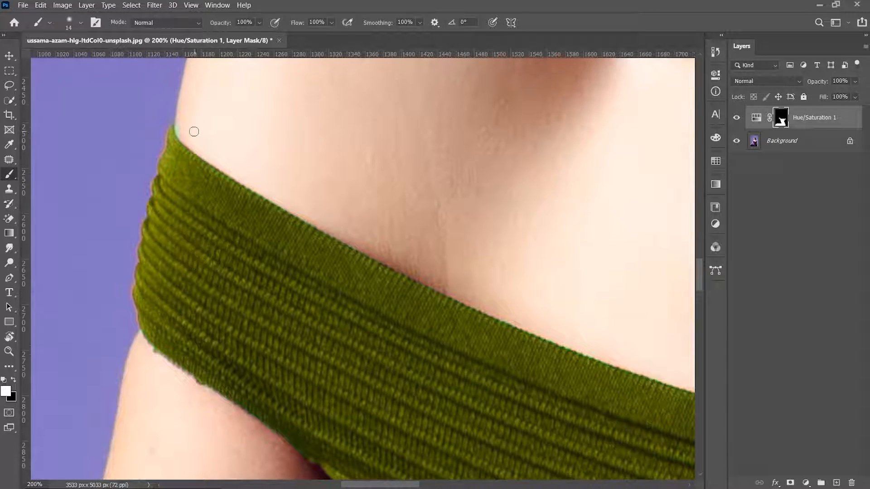
# Step: Paint black on the mask to clear the recolouring from the skin along the sleeve's upper tip
pyautogui.press('x')
pyautogui.moveTo(180, 126); pyautogui.dragTo(191, 143)
pyautogui.scroll(-5, 272, 131)
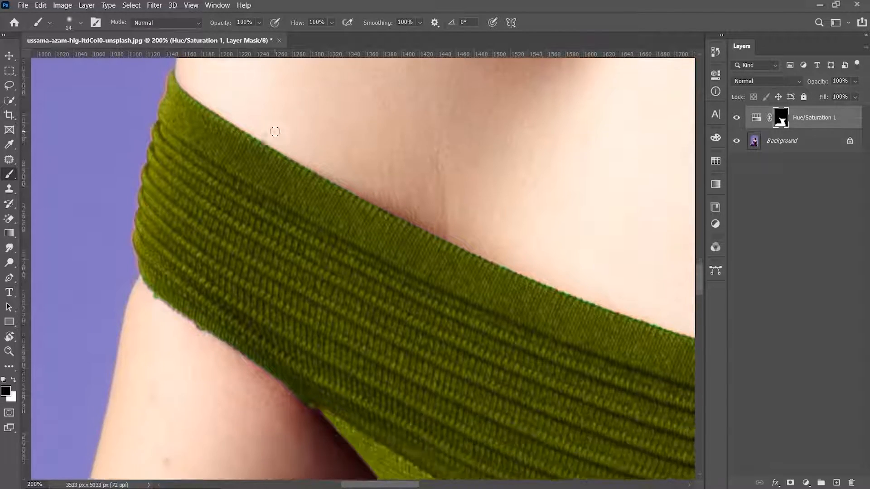
# Step: Touch up the mask along the sleeve's lower edge and the bodice's side beside the bent arm, alternating white and black
pyautogui.press('x')
pyautogui.scroll(-4, 423, 327)
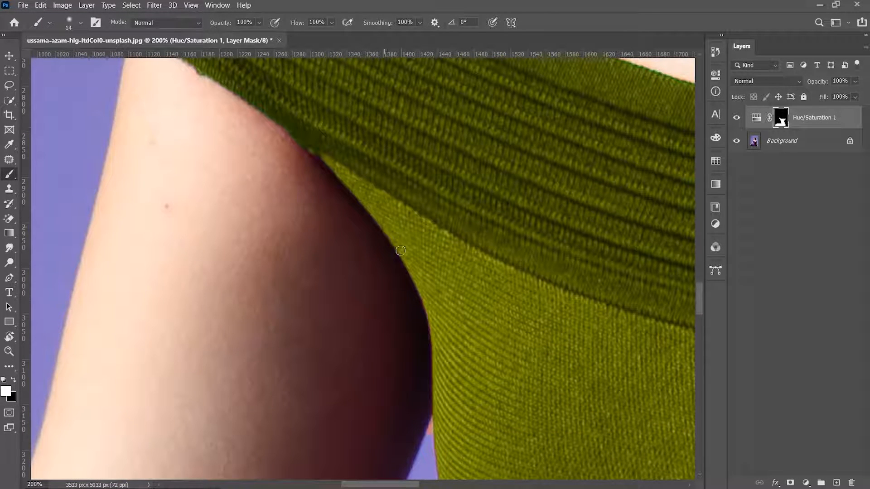
pyautogui.scroll(-3, 437, 340)
pyautogui.scroll(-5, 435, 312)
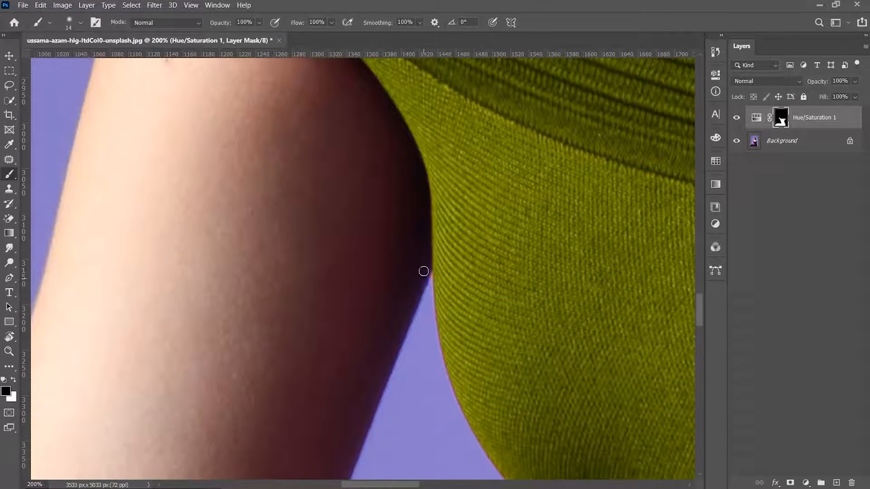
pyautogui.scroll(-3, 558, 220)
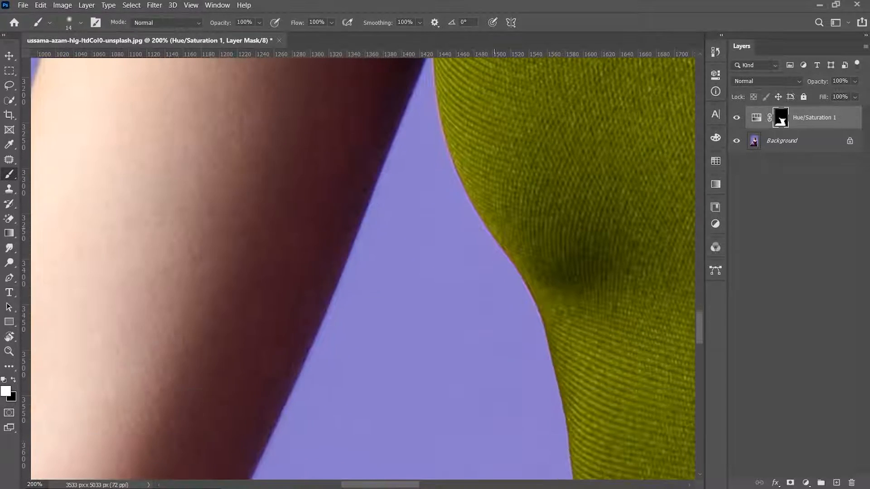
pyautogui.hscroll(2, 570, 344)
pyautogui.scroll(-3, 570, 344)
# Step: Switch to a 174 px Hard Round brush and clean the mask with black around the bent arm's elbow
pyautogui.hotkey('ctrl', '-')
pyautogui.hotkey('ctrl', '-')
pyautogui.rightClick(290, 234)
pyautogui.moveTo(351, 266); pyautogui.dragTo(402, 266)
pyautogui.press('Return')
pyautogui.press('x')
pyautogui.click(81, 23)
pyautogui.click(78, 175)
pyautogui.scroll(-1, 360, 284)
pyautogui.scroll(-4, 359, 285)
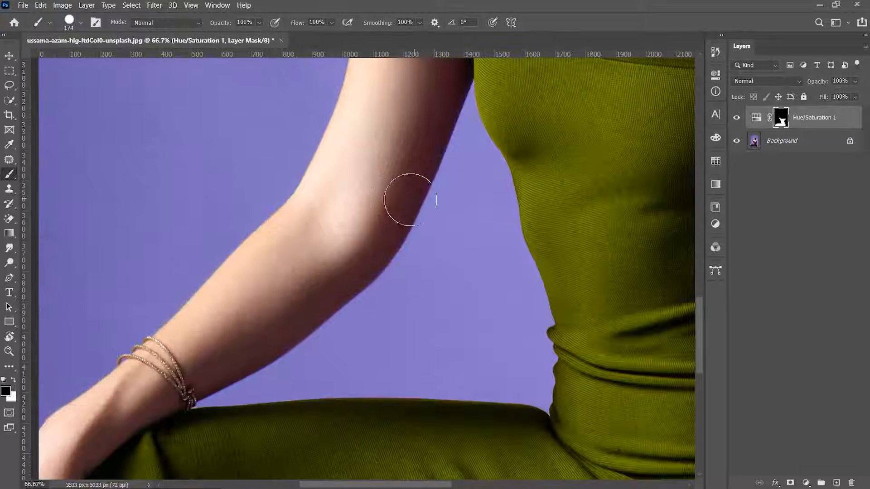
# Step: Paint black on the mask over the wrist, bracelet and hand resting on the knee
pyautogui.hscroll(-2, 188, 279)
pyautogui.scroll(-1, 188, 279)
pyautogui.hotkey('ctrl', '+')
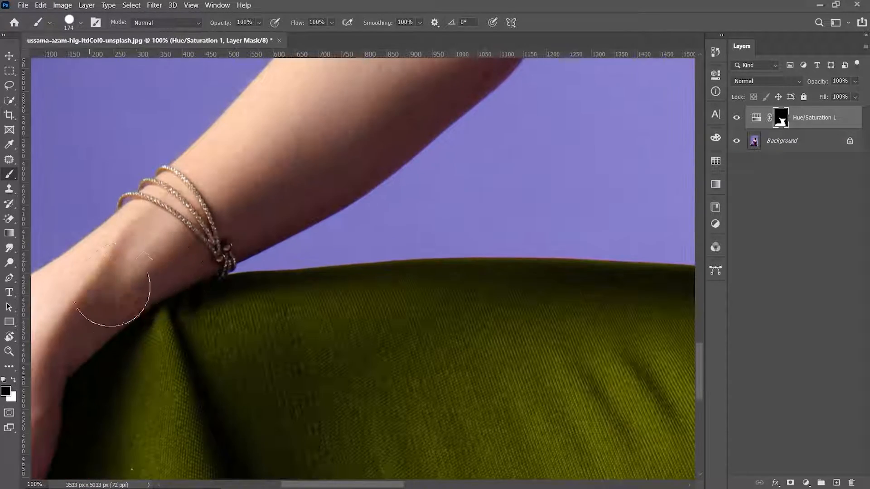
pyautogui.hscroll(-2, 143, 266)
pyautogui.scroll(-1, 199, 237)
pyautogui.scroll(-1, 103, 349)
pyautogui.scroll(-1, 57, 408)
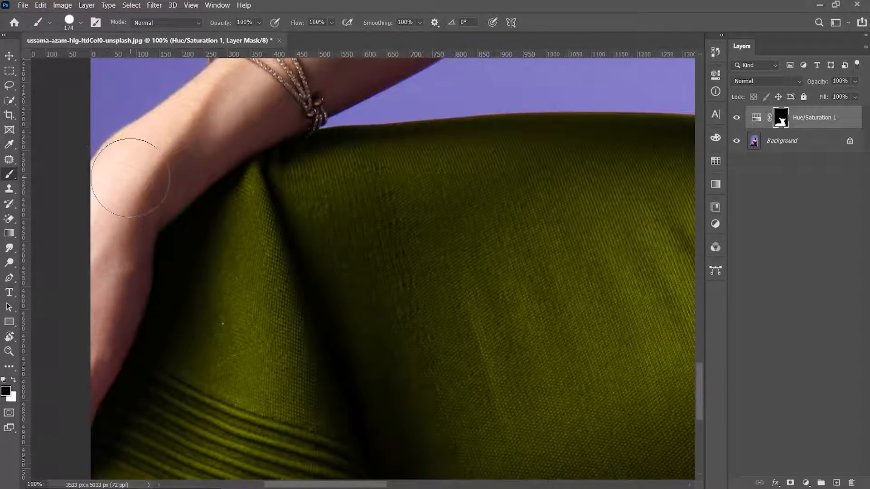
# Step: Paint the fringe along the thigh's upper edge white with a soft brush, and clear the spill with a 58 px black brush
pyautogui.hscroll(3, 136, 175)
pyautogui.scroll(1, 136, 175)
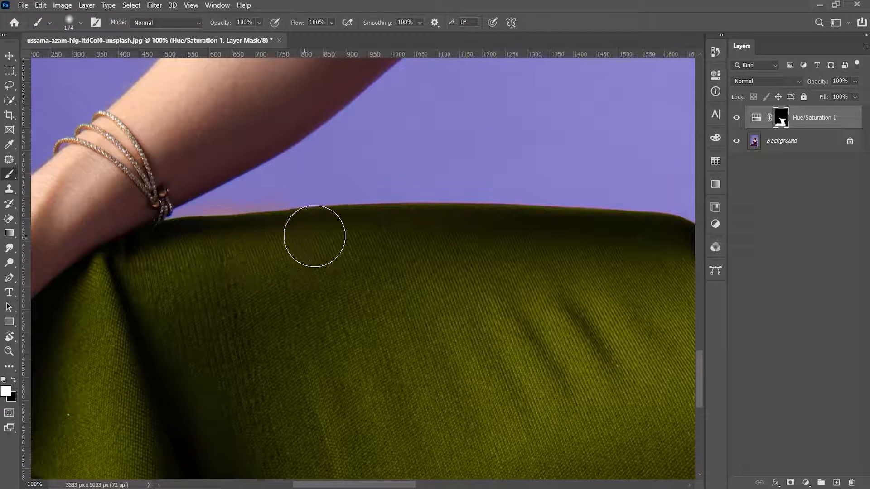
pyautogui.hscroll(2, 408, 245)
pyautogui.rightClick(418, 148)
pyautogui.moveTo(448, 171); pyautogui.dragTo(433, 170)
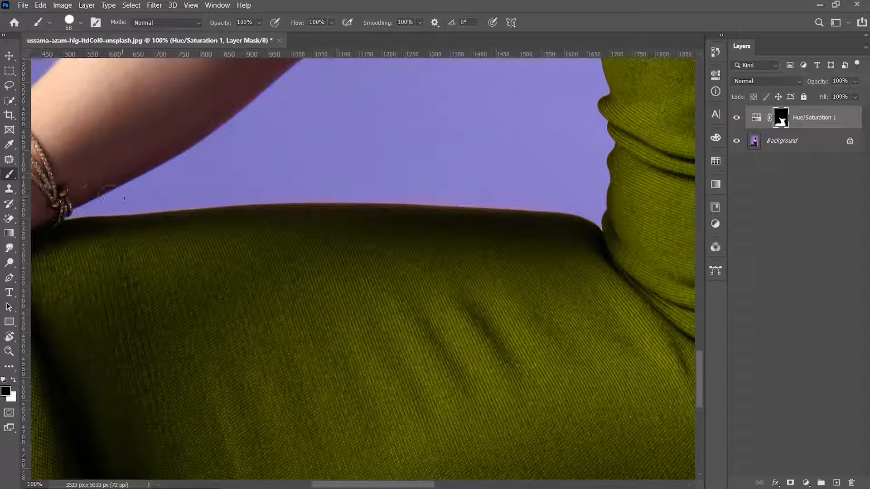
# Step: Switch to the Soft Round brush and paint white on the mask along the hip's outer edge beside the straight arm
pyautogui.hotkey('ctrl', '-')
pyautogui.hotkey('ctrl', '-')
pyautogui.hscroll(4, 569, 210)
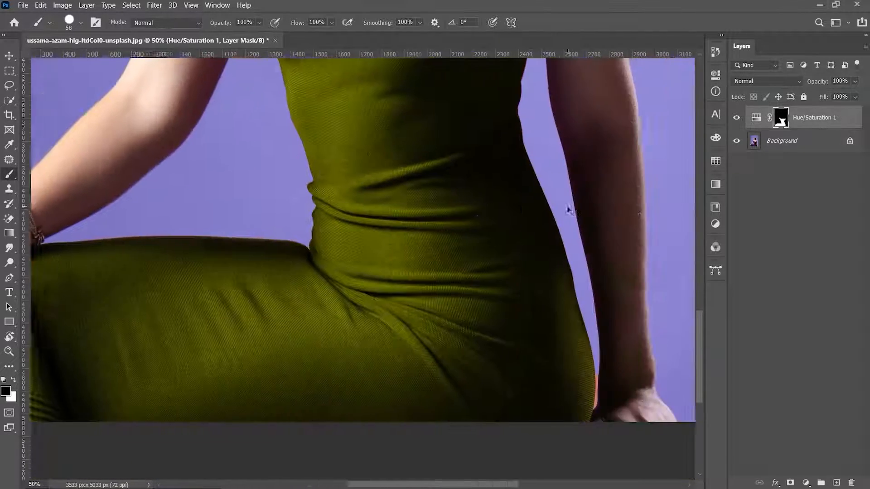
pyautogui.hotkey('ctrl', '+')
pyautogui.hscroll(3, 571, 272)
pyautogui.scroll(-1, 571, 330)
pyautogui.hotkey('ctrl', '+')
pyautogui.hscroll(2, 469, 359)
pyautogui.press('x')
pyautogui.click(81, 22)
pyautogui.doubleClick(117, 145)
pyautogui.scroll(-2, 449, 463)
# Step: Refine the mask down the hip's edge to the hand at the image's lower border, alternating black and white
pyautogui.press('x')
pyautogui.scroll(3, 435, 272)
pyautogui.moveTo(408, 220); pyautogui.dragTo(411, 266)
pyautogui.press('x')
pyautogui.scroll(2, 412, 318)
pyautogui.scroll(-3, 440, 372)
pyautogui.scroll(-2, 452, 389)
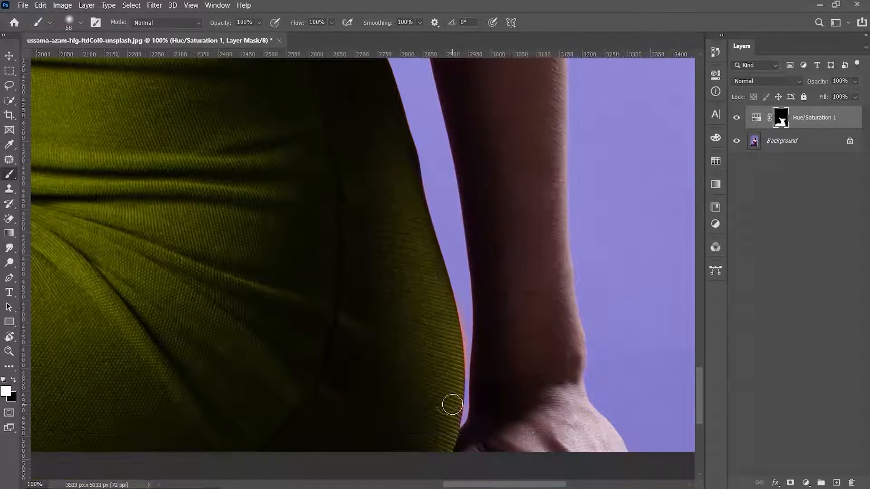
# Step: Clear the recolouring from the skin below the straight arm's armpit with a 14 px Hard Round brush in black
pyautogui.scroll(10, 307, 208)
pyautogui.scroll(8, 303, 204)
pyautogui.scroll(2, 289, 142)
pyautogui.press('x')
pyautogui.click(81, 22)
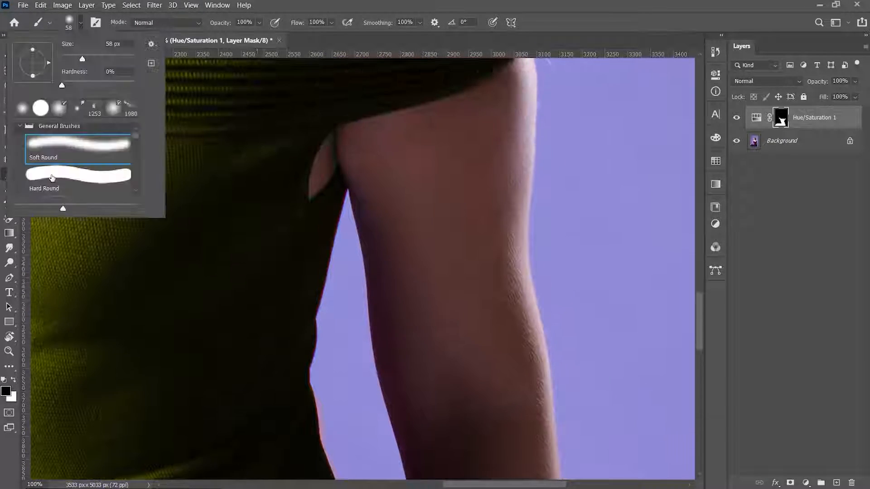
pyautogui.doubleClick(53, 172)
pyautogui.moveTo(336, 144); pyautogui.dragTo(349, 148)
pyautogui.rightClick(348, 147)
pyautogui.click(360, 171)
pyautogui.press('Return')
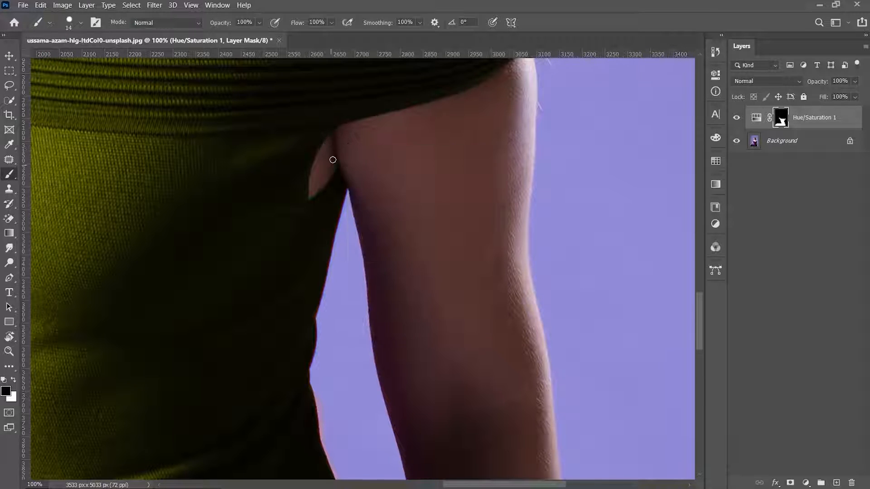
# Step: Set the brush to 26 px and paint black on the mask along the background beside the waist and hip
pyautogui.scroll(-10, 347, 136)
pyautogui.rightClick(351, 202)
pyautogui.click(366, 226)
pyautogui.press('Return')
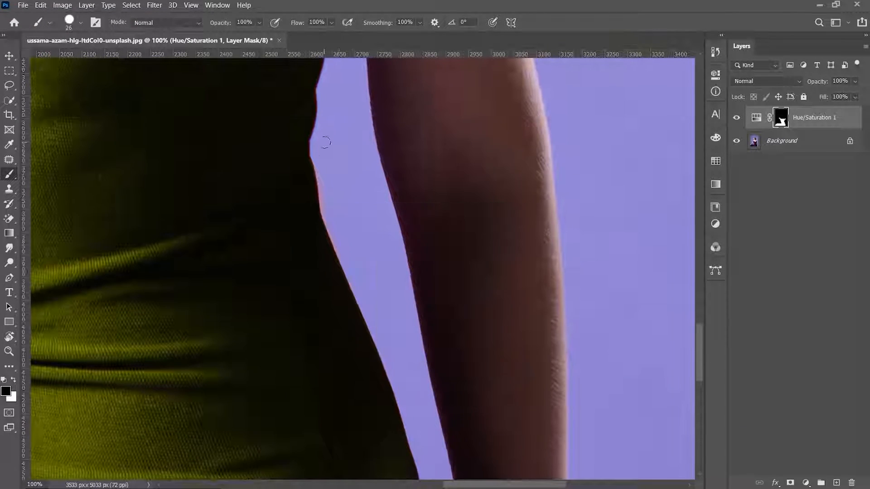
pyautogui.scroll(-20, 336, 204)
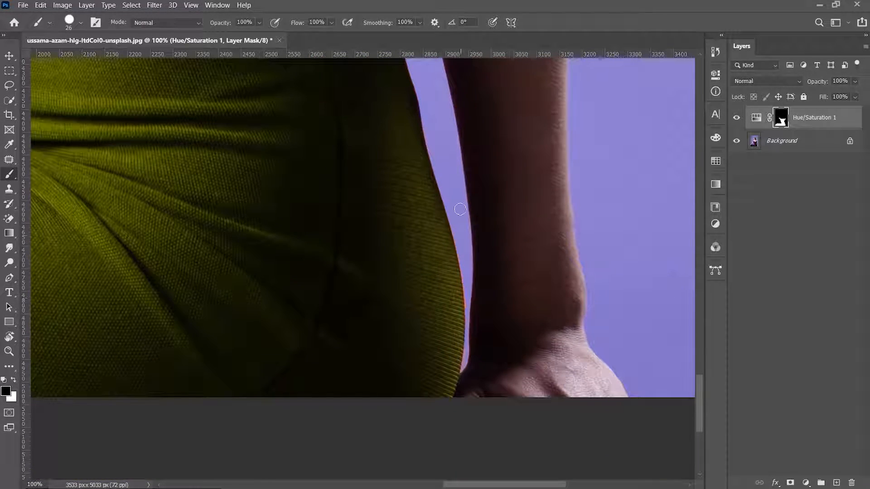
# Step: Soften the 26 px brush and paint white on the mask along the neckline's upper edge
pyautogui.hotkey('ctrl', '-')
pyautogui.scroll(8, 494, 198)
pyautogui.hotkey('ctrl', '+')
pyautogui.hotkey('ctrl', '+')
pyautogui.scroll(2, 425, 211)
pyautogui.hotkey('shift', '[')
pyautogui.hotkey('shift', '[')
pyautogui.press('x')
pyautogui.hscroll(-4, 294, 173)
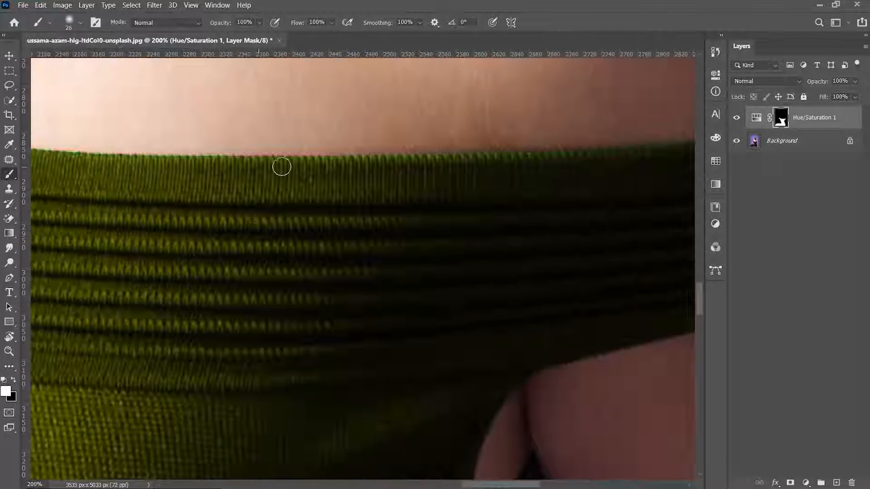
# Step: Paint white on the mask along the sleeve's edge at the straight arm's shoulder
pyautogui.scroll(-3, 200, 190)
pyautogui.scroll(3, 515, 190)
pyautogui.scroll(1, 544, 181)
pyautogui.moveTo(599, 126)
pyautogui.mouseDown()
pyautogui.moveTo(623, 110)
pyautogui.moveTo(625, 132)
pyautogui.moveTo(577, 113)
pyautogui.mouseUp()
# Step: Harden the brush and paint black on the mask over the skin just above the neckline
pyautogui.press('x')
pyautogui.hotkey('shift', ']')
pyautogui.hotkey('shift', ']')
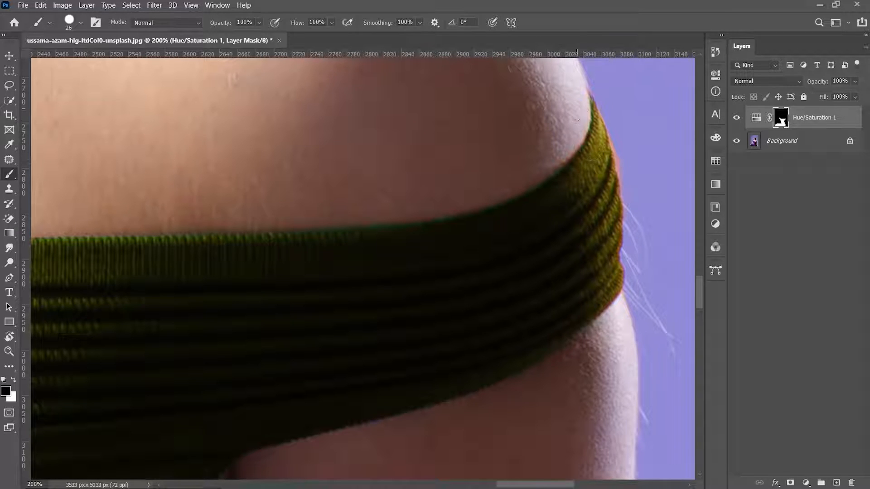
pyautogui.scroll(-2, 521, 136)
pyautogui.hscroll(-2, 476, 159)
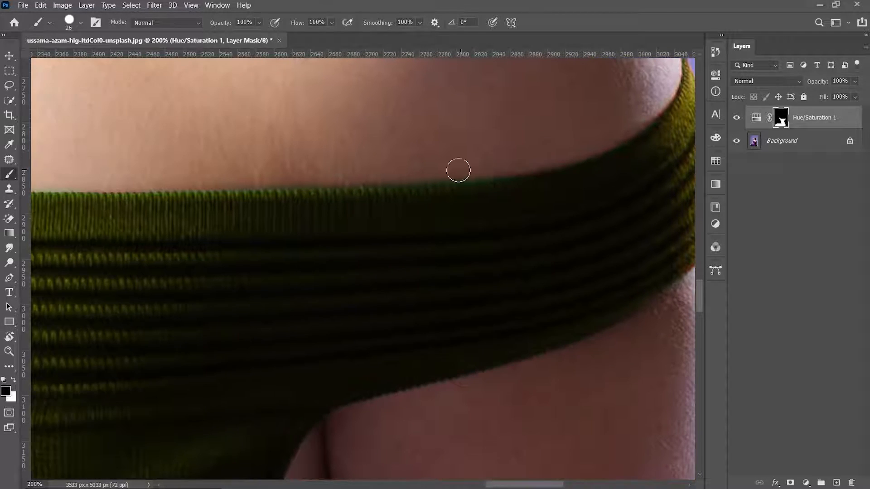
pyautogui.scroll(-6, 391, 167)
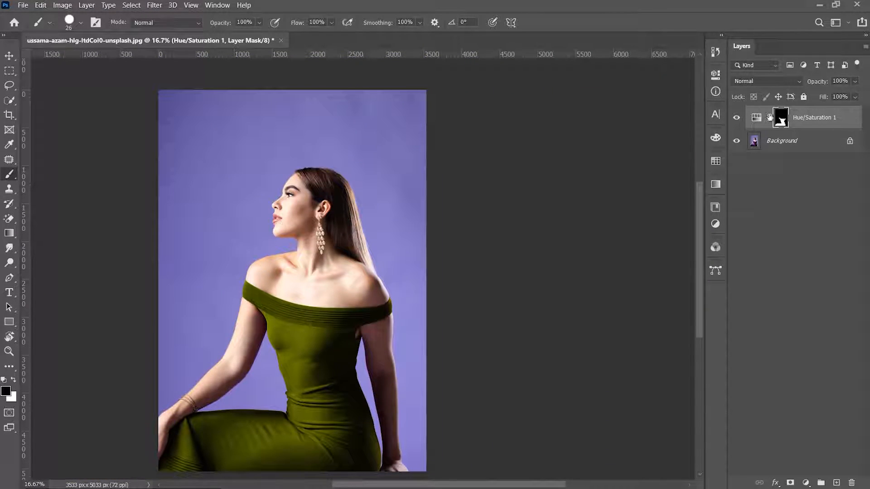
# Step: Recolour the dress black by setting the adjustment's Hue to +180, Saturation to -100 and Lightness to -52
pyautogui.doubleClick(754, 120)
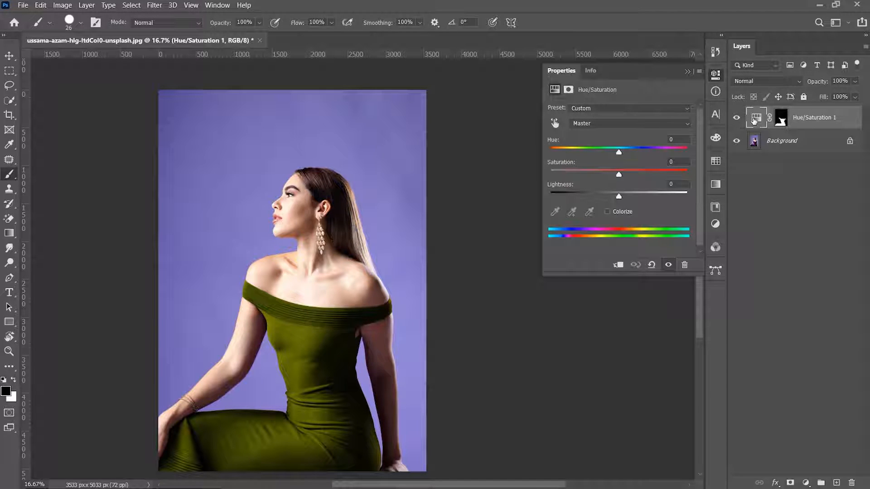
pyautogui.moveTo(619, 153); pyautogui.dragTo(694, 155)
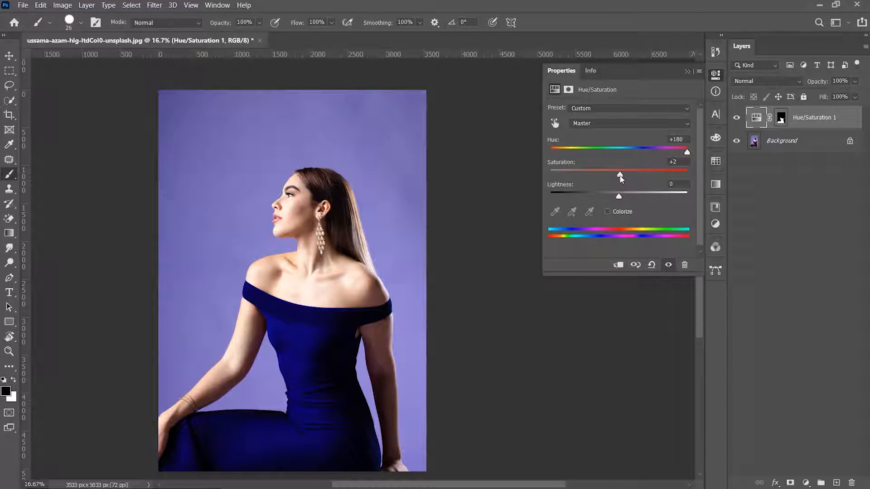
pyautogui.moveTo(620, 175); pyautogui.dragTo(513, 176)
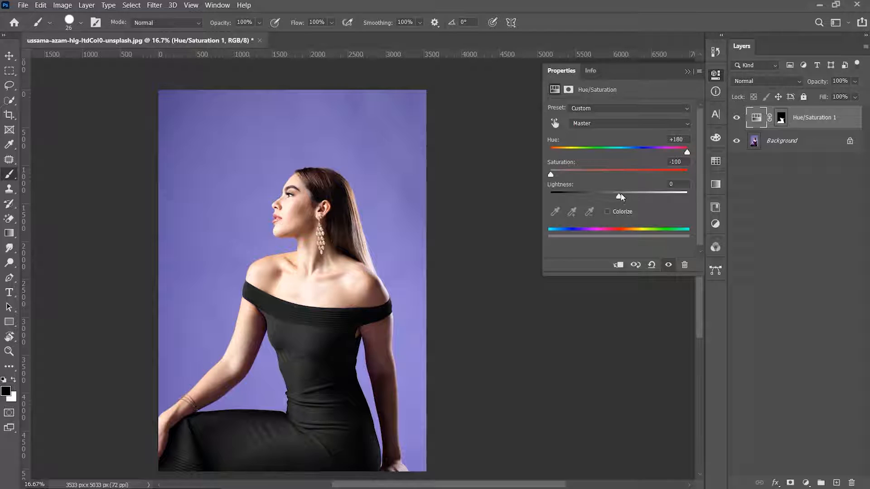
pyautogui.moveTo(617, 198); pyautogui.dragTo(584, 198)
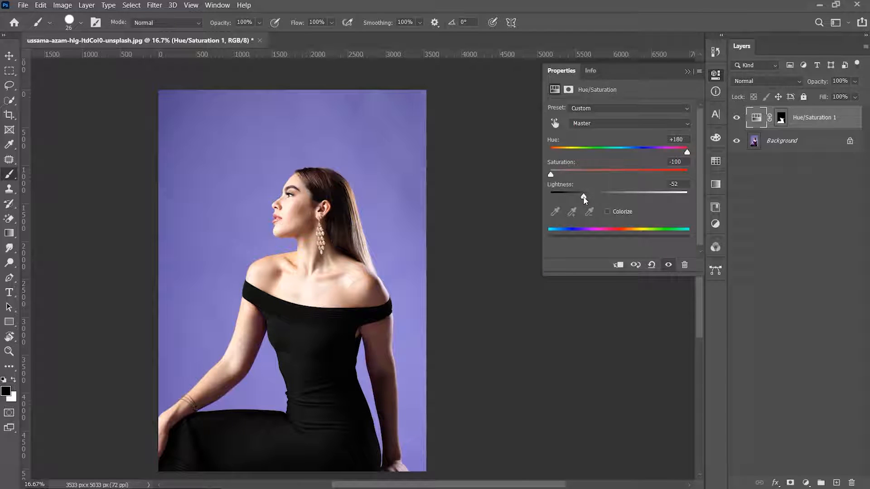